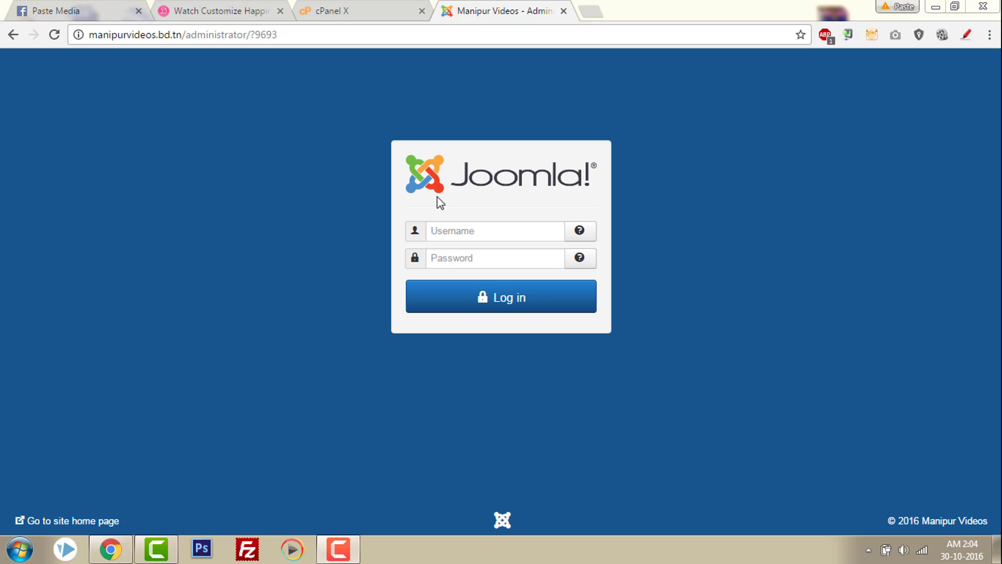
Log in to the administrator area using the browser's saved credentials
left_click(491, 238)
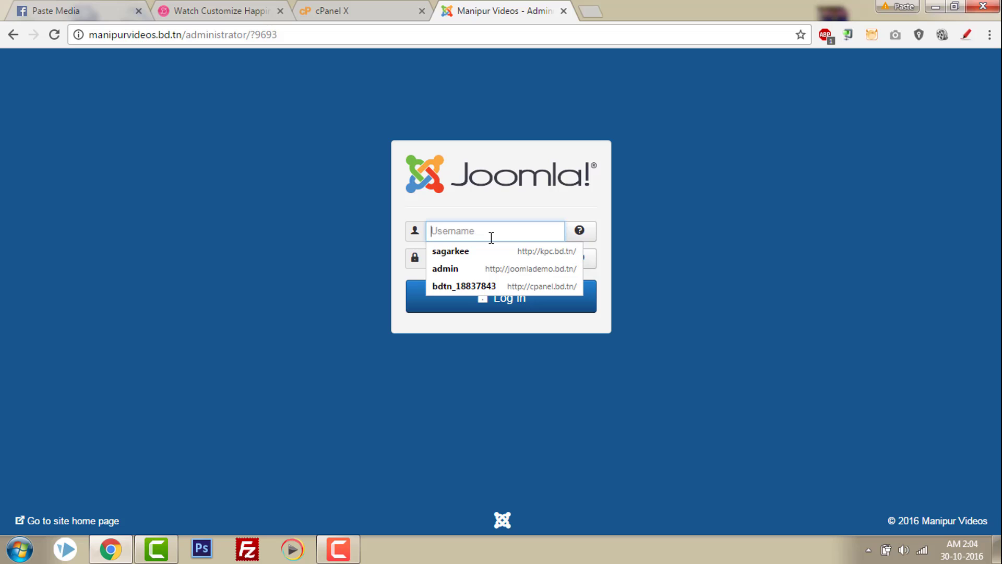
left_click(487, 253)
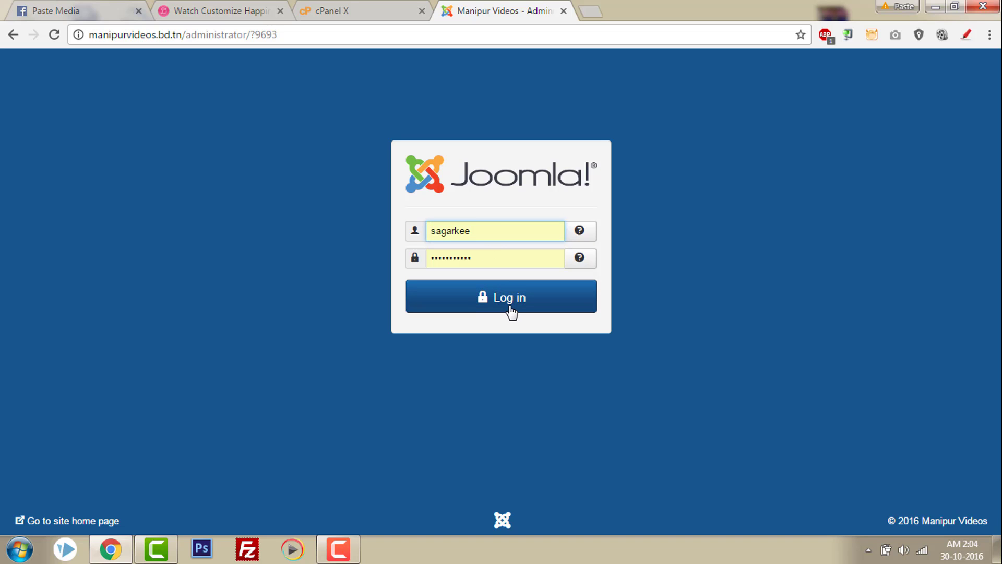
left_click(510, 302)
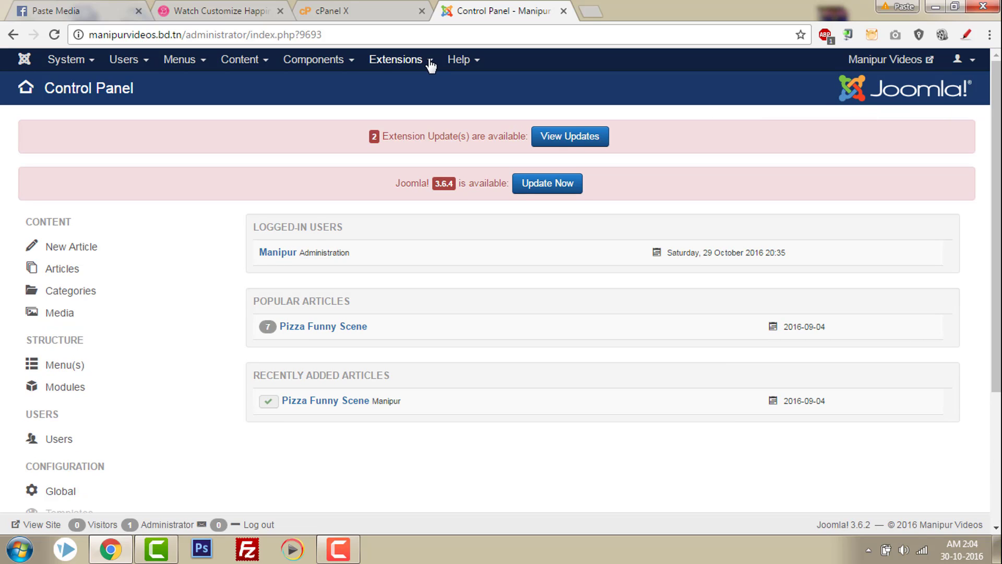
Go to Extensions > Templates > Styles to list the site's template styles
left_click(374, 68)
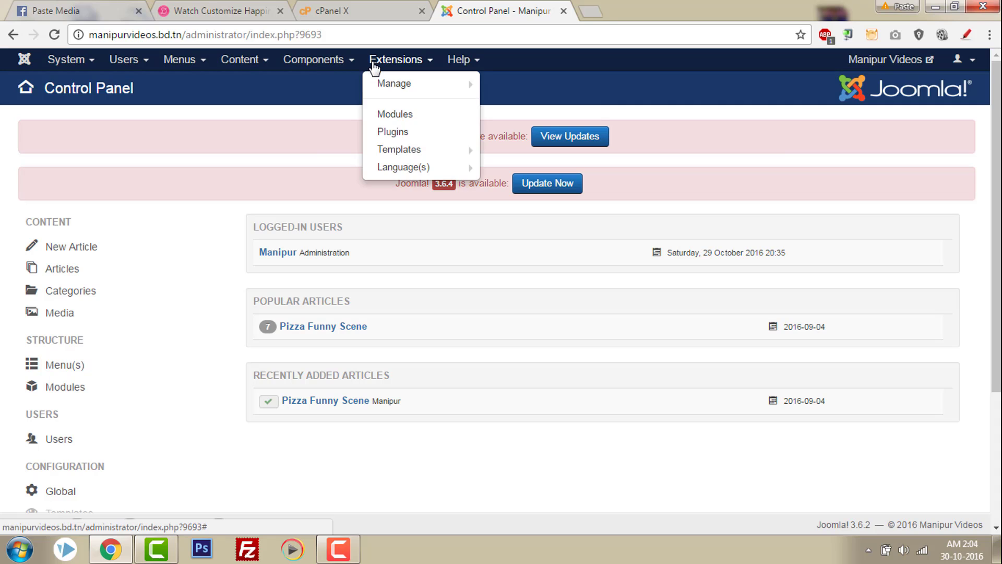
left_click(405, 155)
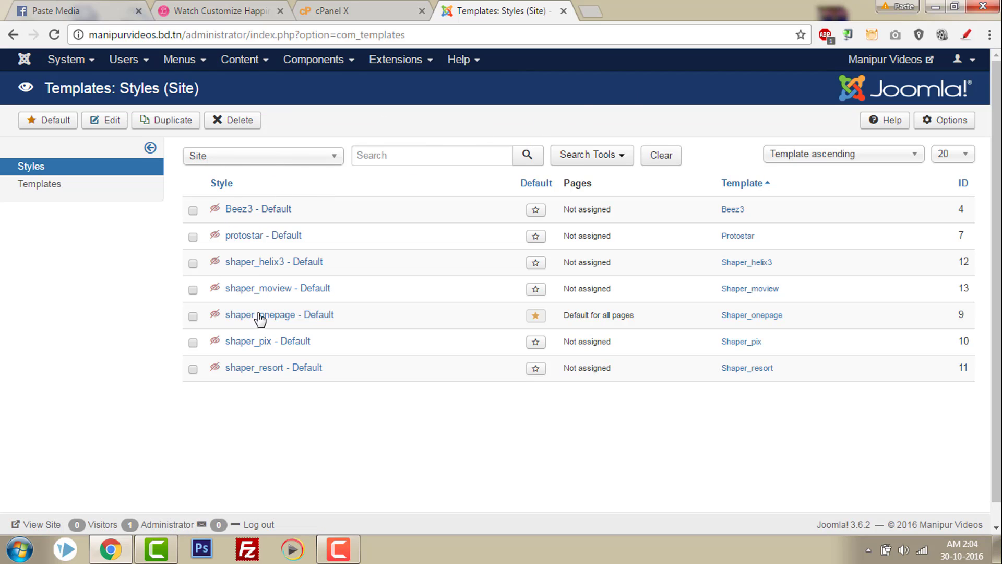
Filter the styles to Administrator and open isis - Default for editing
left_click(226, 167)
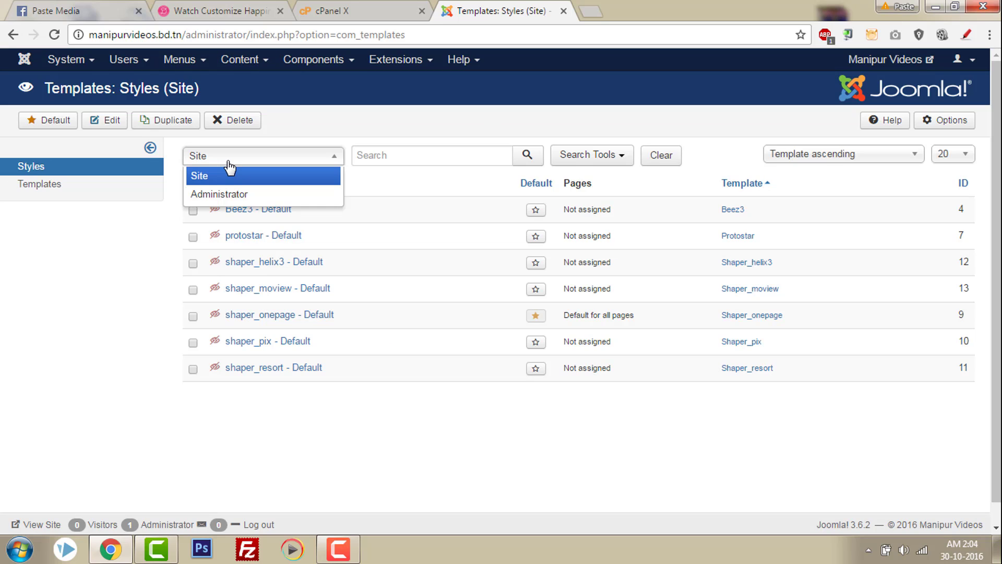
left_click(219, 200)
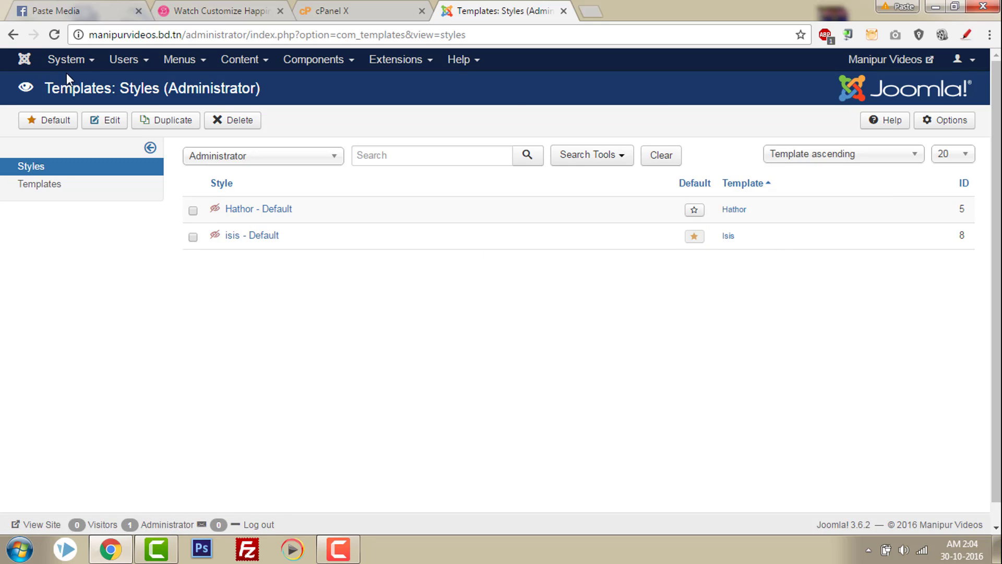
left_click(257, 241)
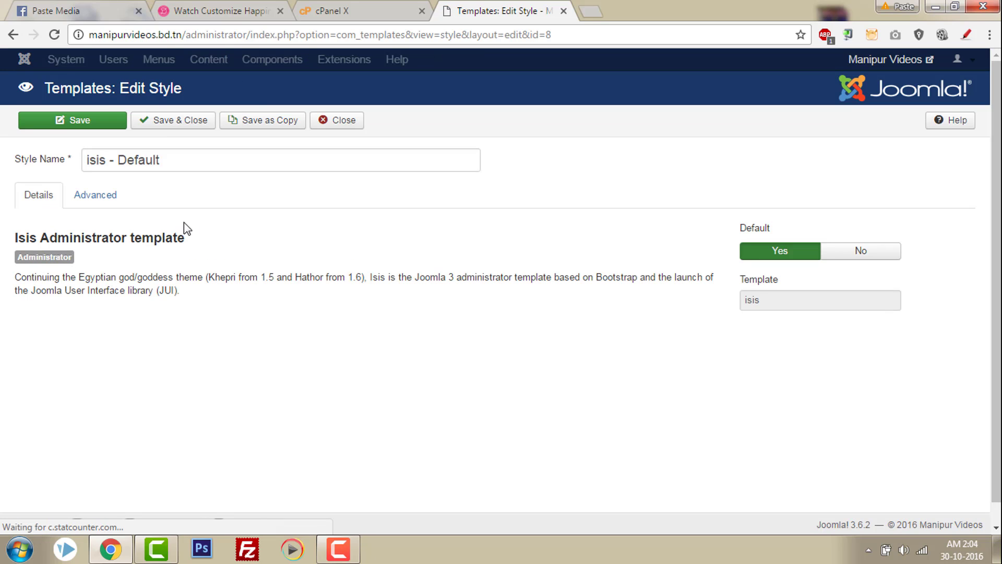
Switch the isis style editor to its Advanced colour and logo options
left_click(95, 198)
scroll(95, 200, "down", 1)
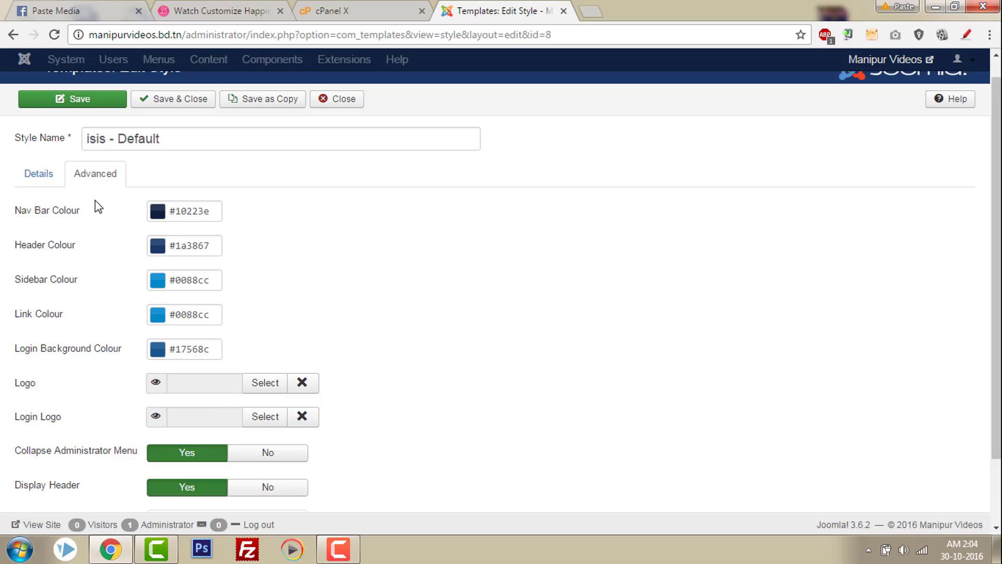
scroll(109, 242, "down", 2)
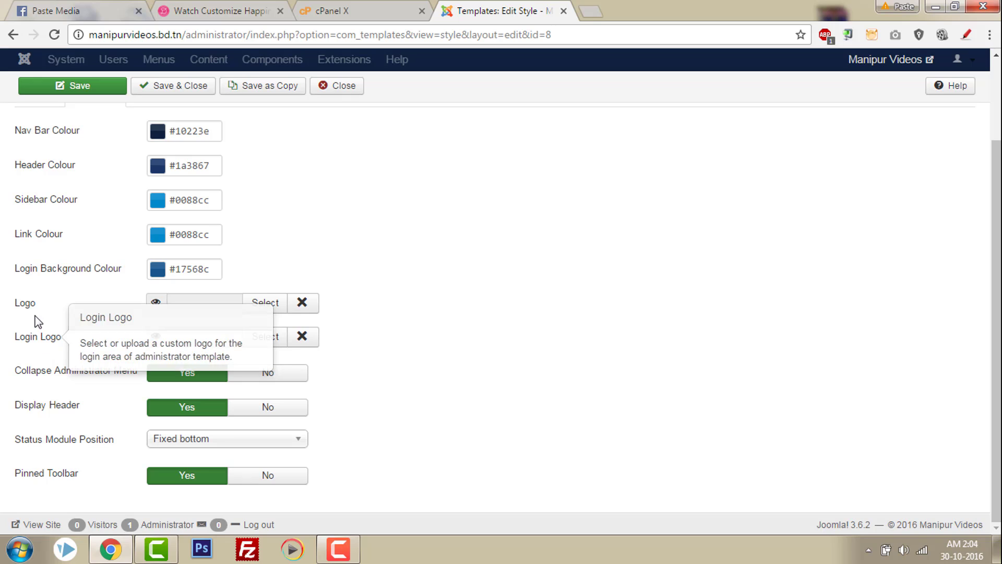
scroll(845, 125, "up", 2)
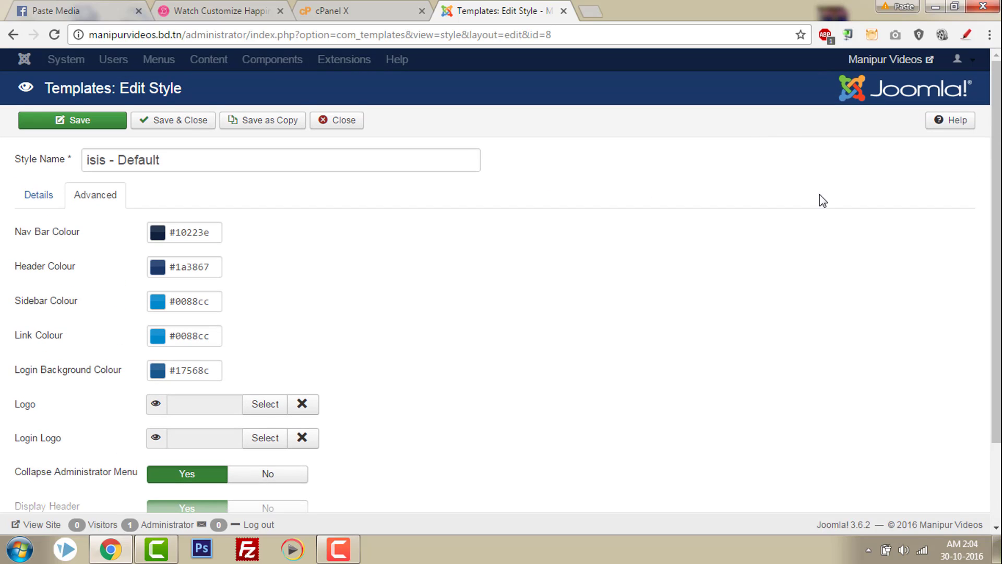
scroll(820, 196, "down", 2)
Insert images/mv.png as the header Logo and pick mv.png for the Login Logo
left_click(256, 308)
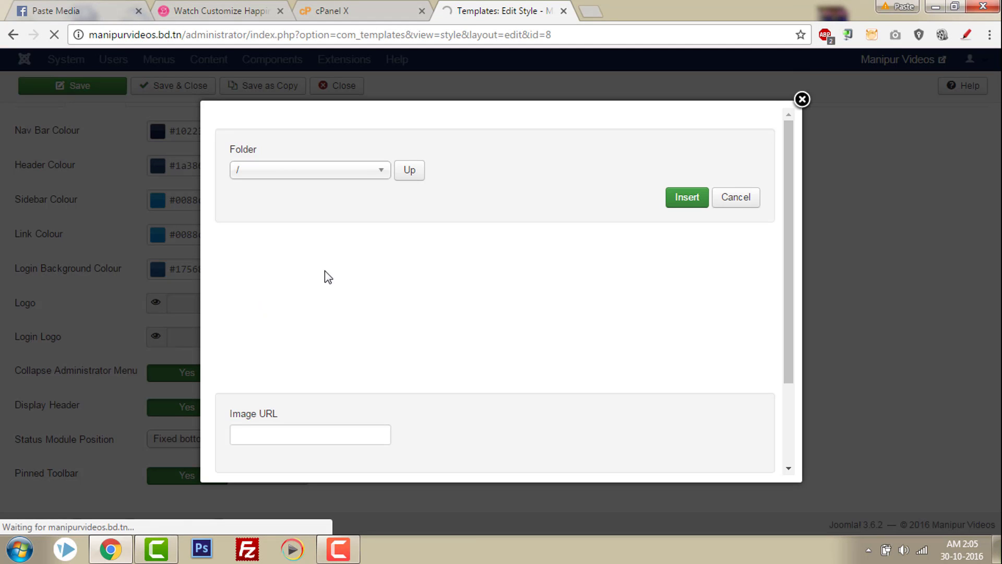
scroll(478, 291, "down", 3)
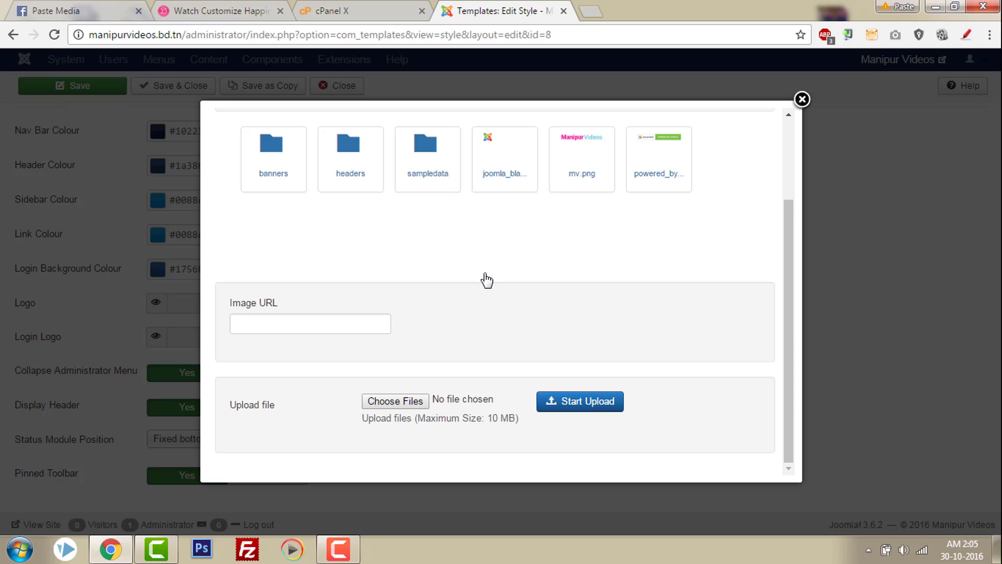
scroll(664, 243, "up", 1)
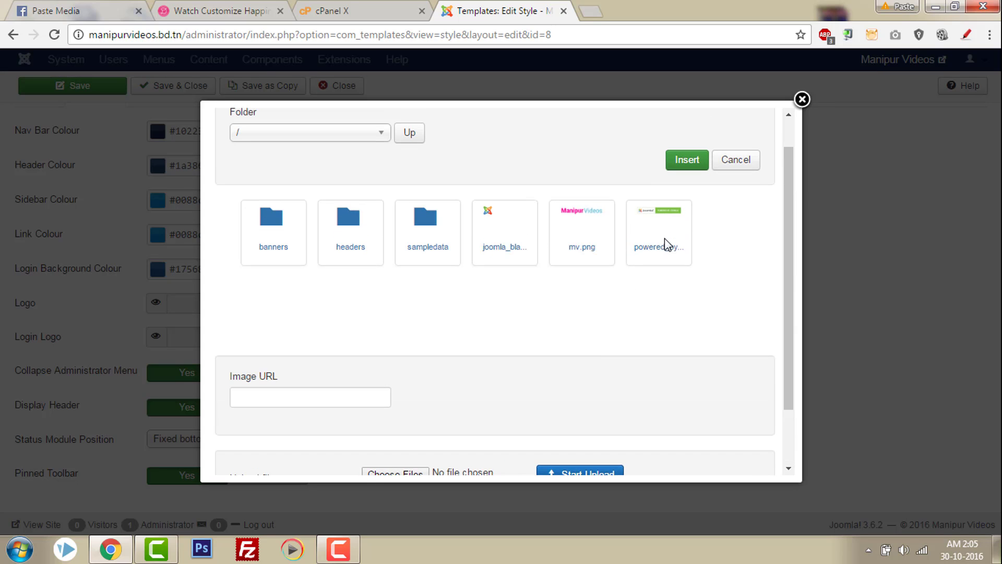
left_click(587, 229)
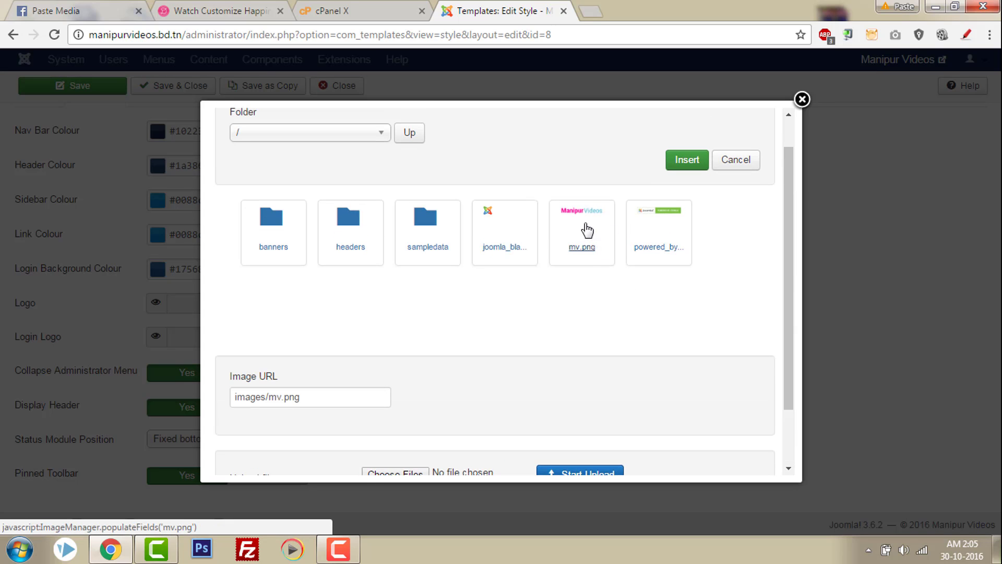
left_click(688, 161)
left_click(267, 338)
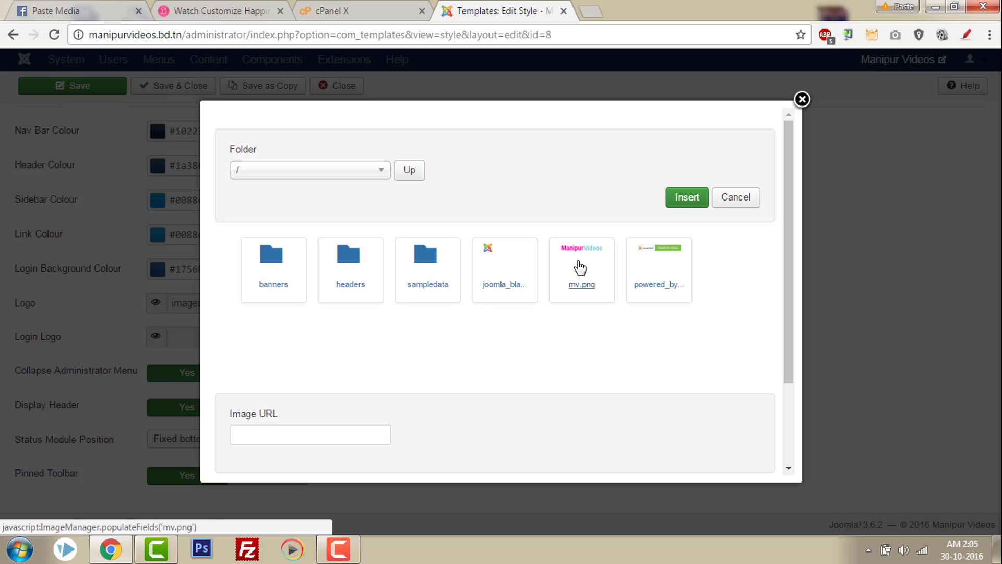
left_click(574, 273)
Insert mv.png as the login logo, then Save & Close the isis style
left_click(686, 205)
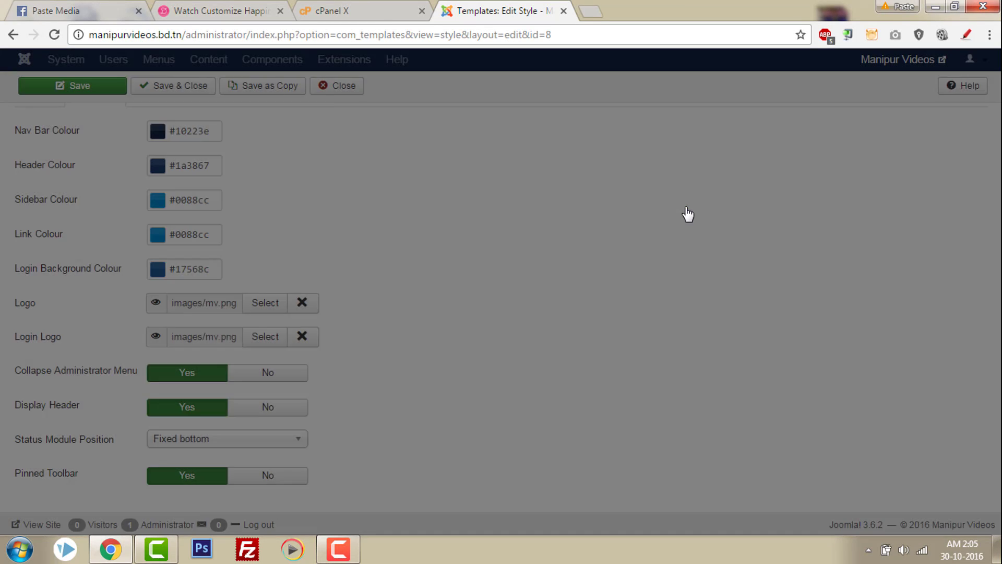
scroll(436, 275, "up", 1)
scroll(436, 280, "up", 1)
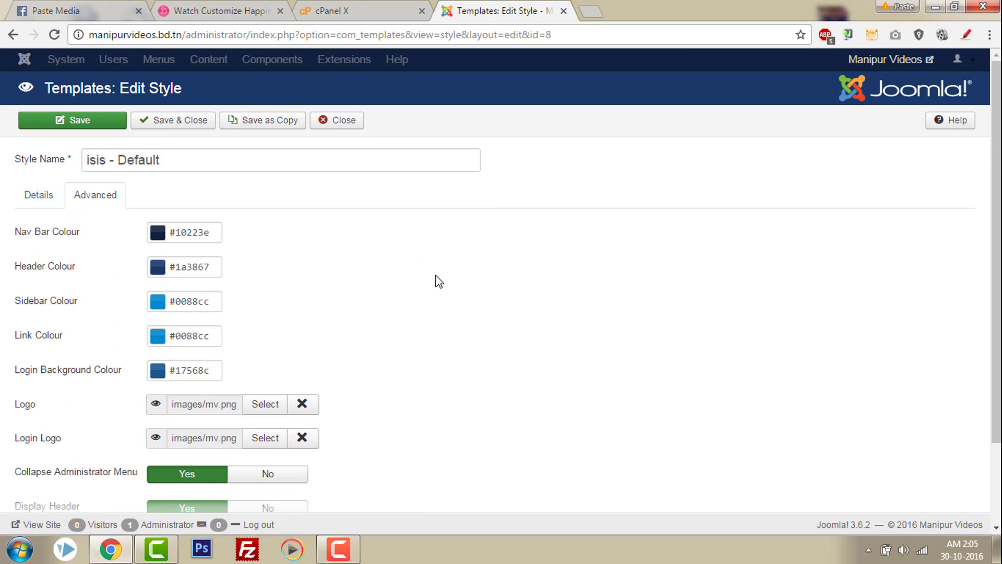
left_click(167, 127)
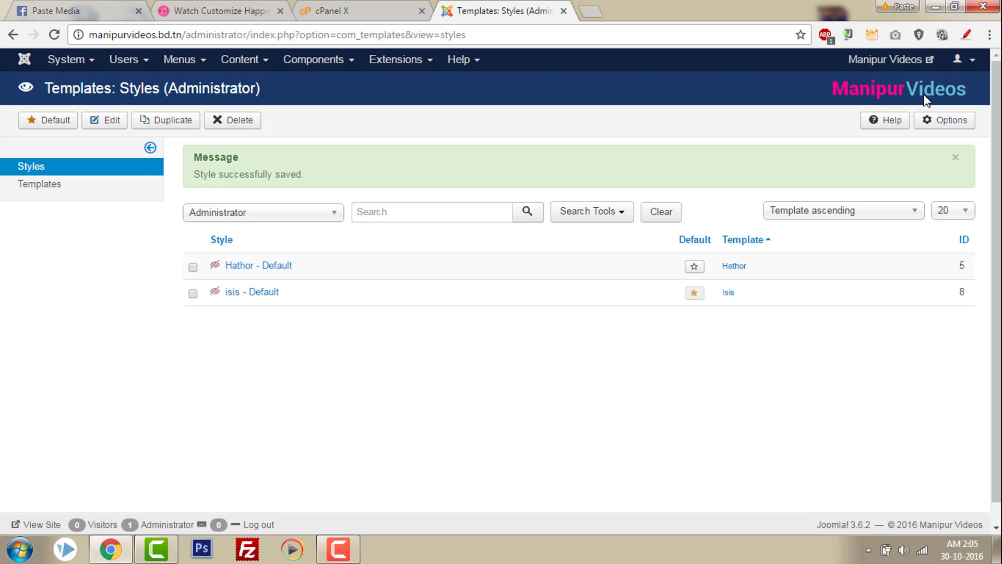
Log out and reload the administrator URL to view the login page with the new logo
left_click(968, 66)
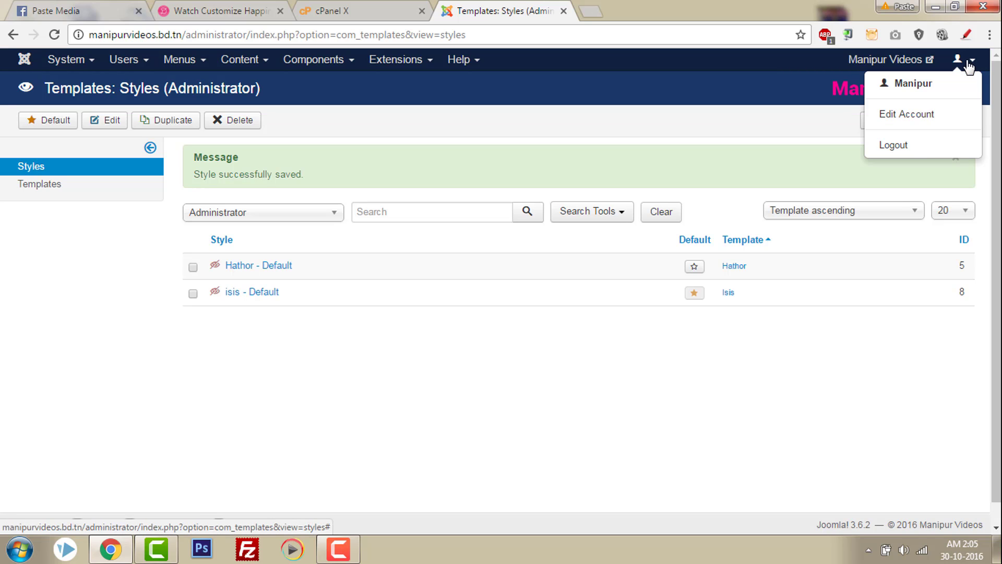
left_click(926, 151)
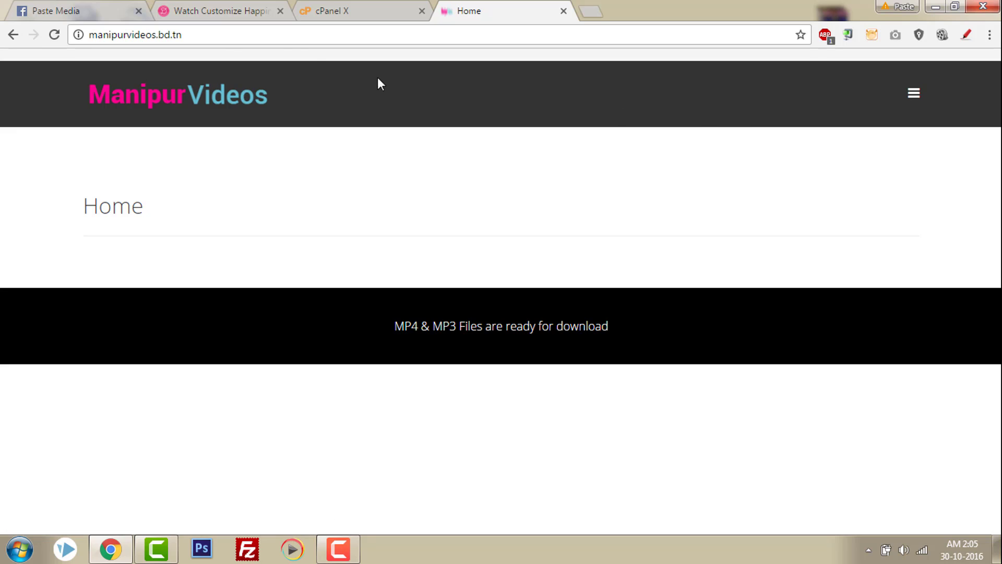
left_click(222, 34)
key("ctrl+v")
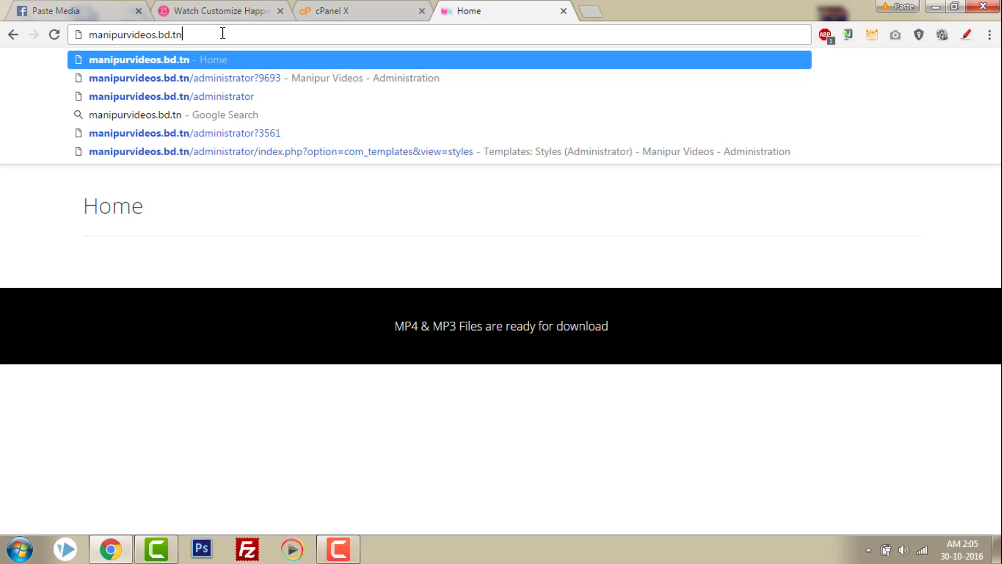
left_click(253, 78)
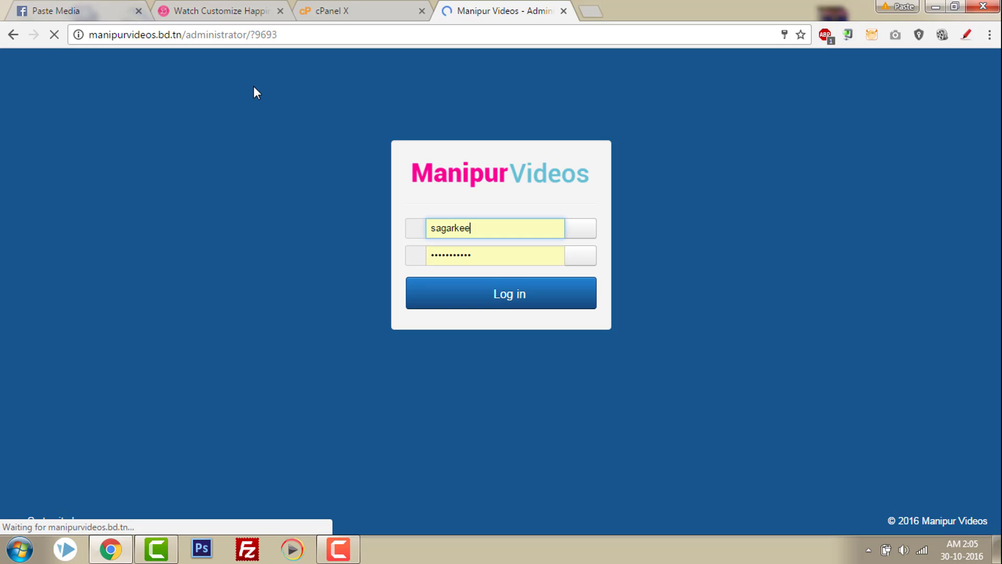